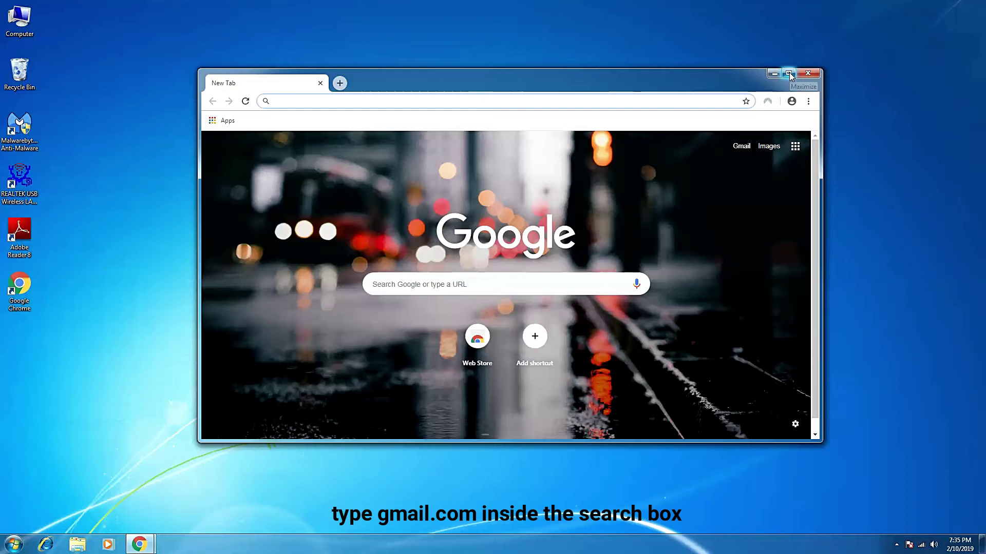
Maximize the Chrome window and go to gmail.com.
click(789, 74)
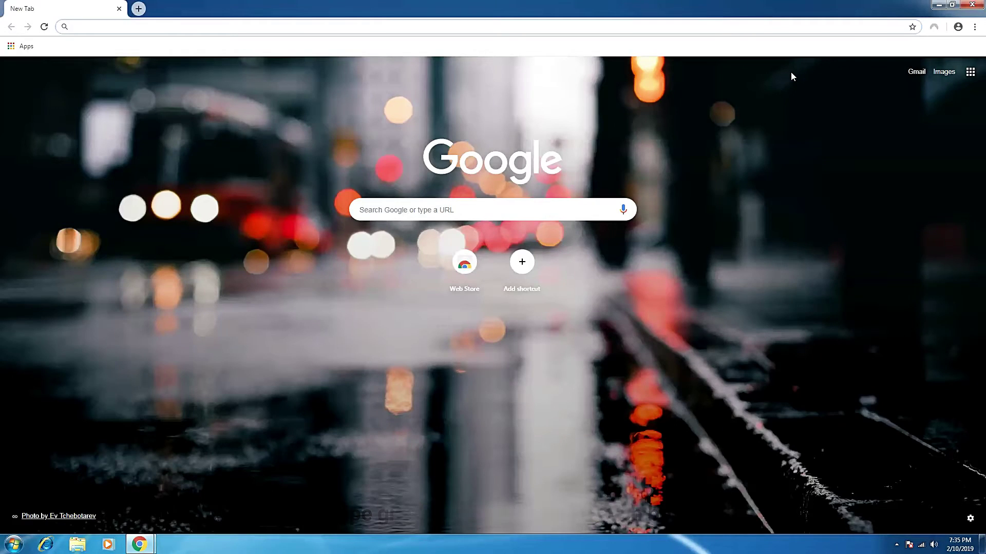
click(497, 210)
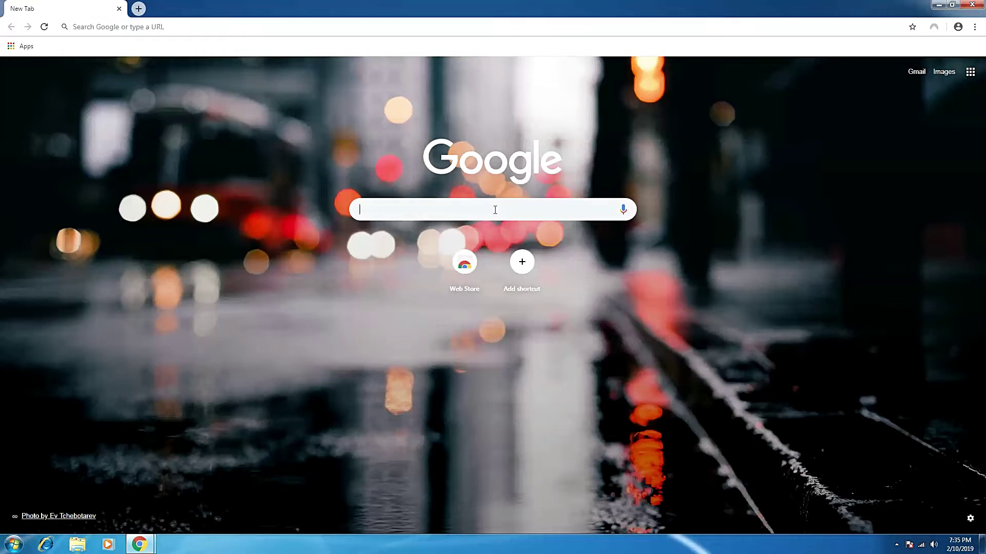
text(cmail.c)
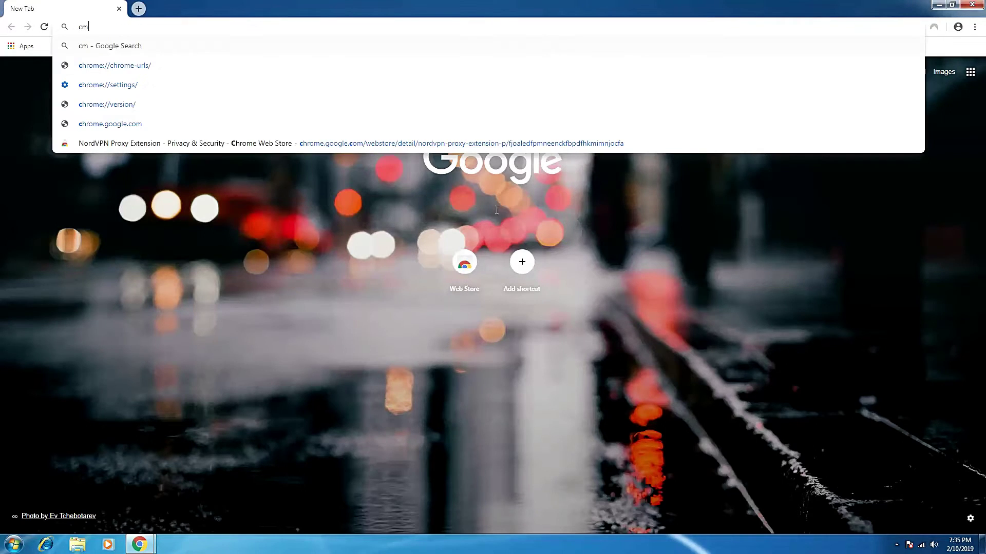
key(BackSpace)
key(BackSpace)
key(BackSpace)
key(BackSpace)
key(BackSpace)
key(BackSpace)
key(BackSpace)
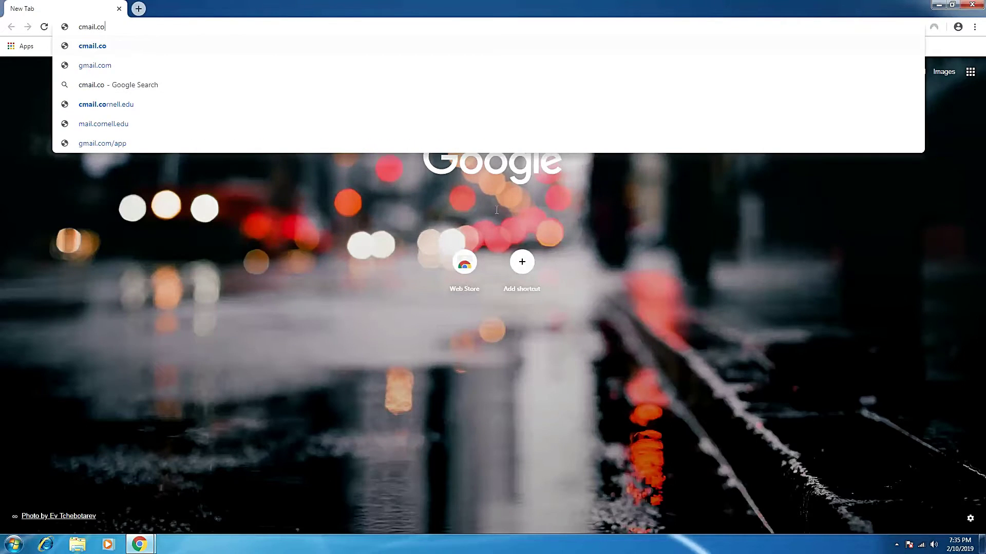
text(g)
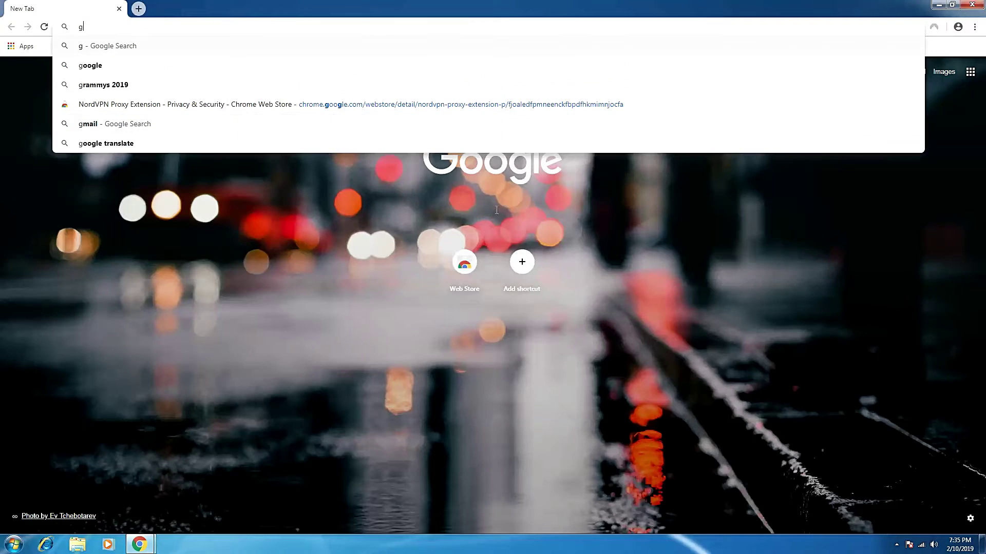
text(mail.)
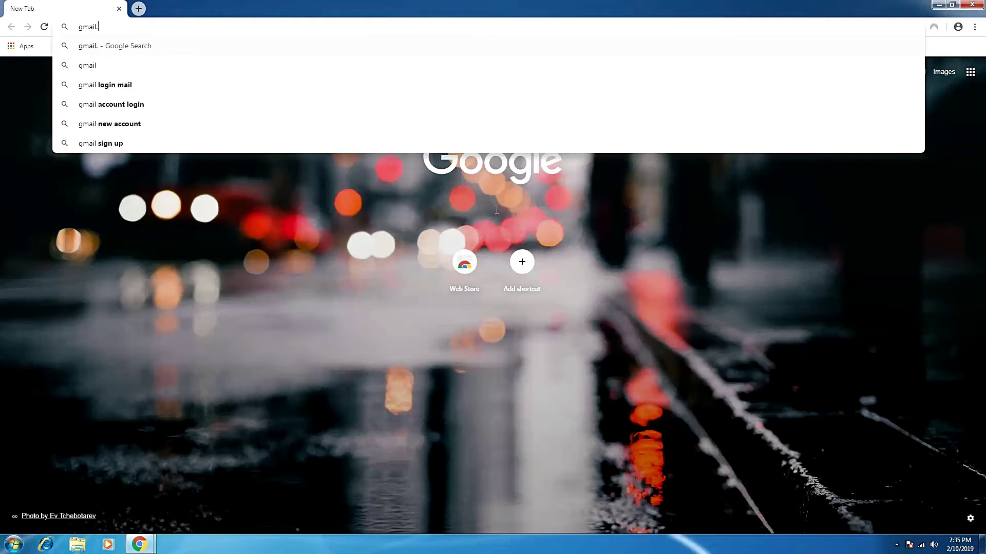
text(com)
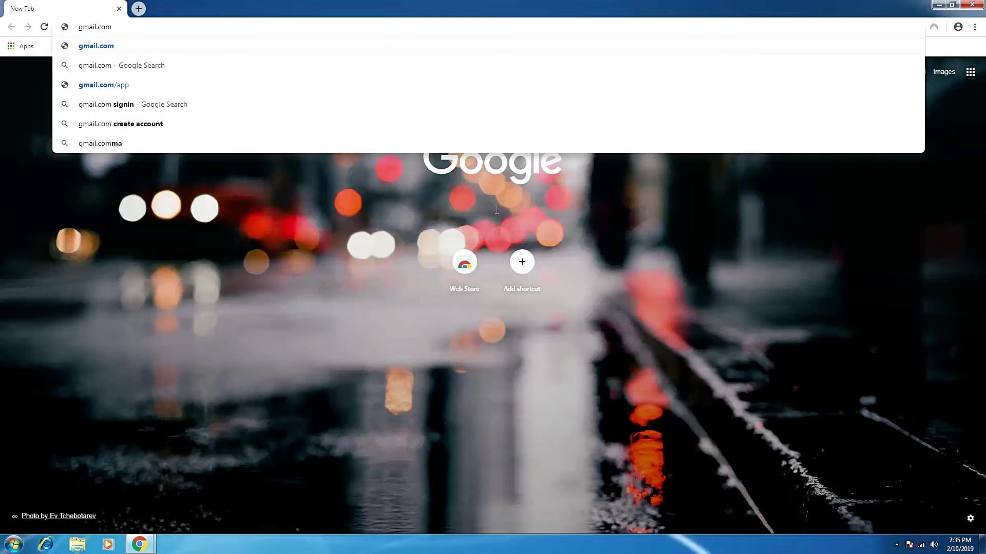
key(Return)
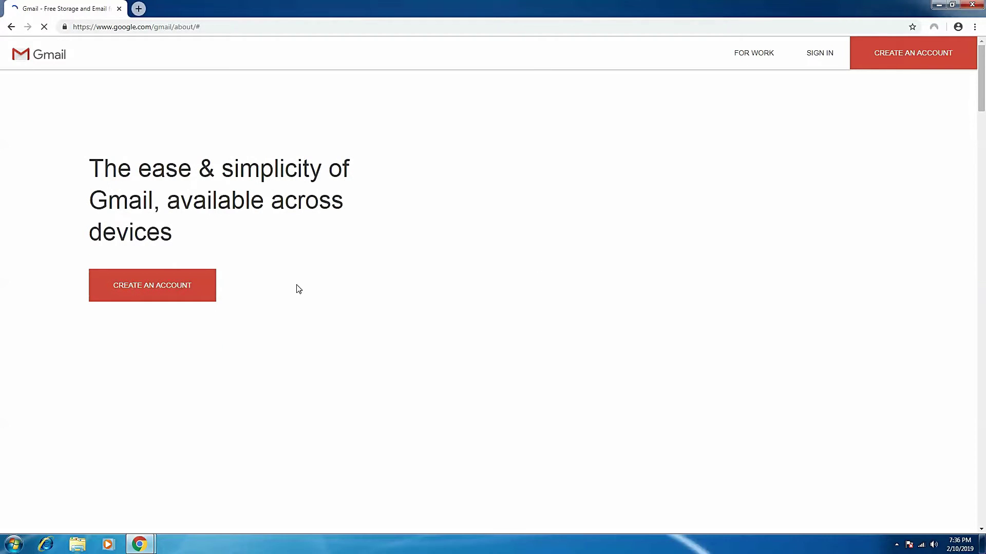
Choose Create an account on the Gmail about page.
click(172, 291)
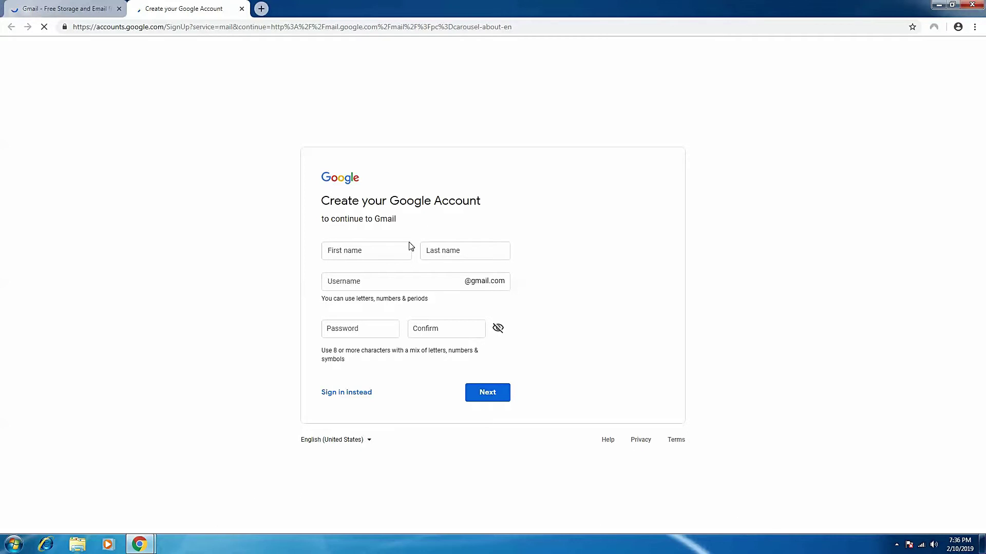
Enter the user's first and last name and take the first suggested available username.
click(374, 253)
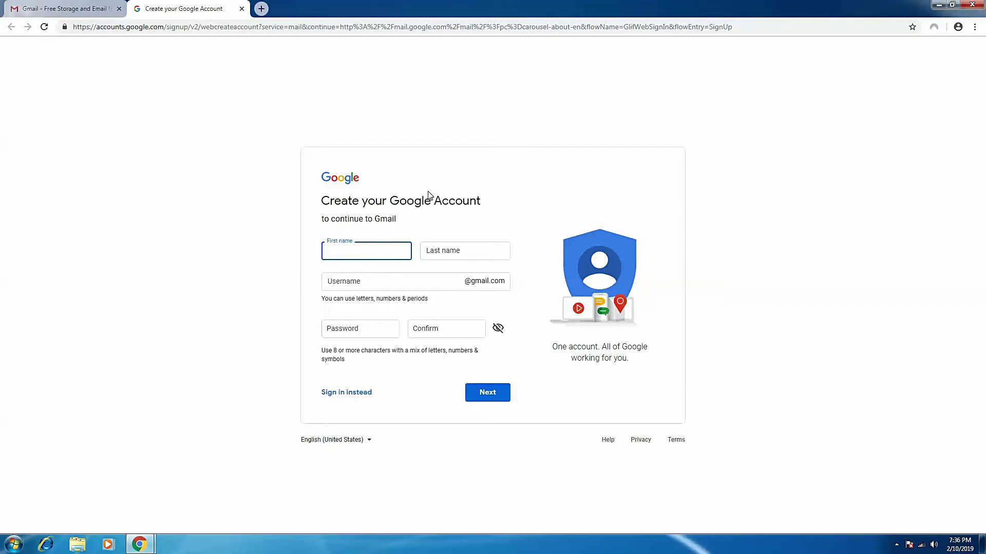
key(Tab)
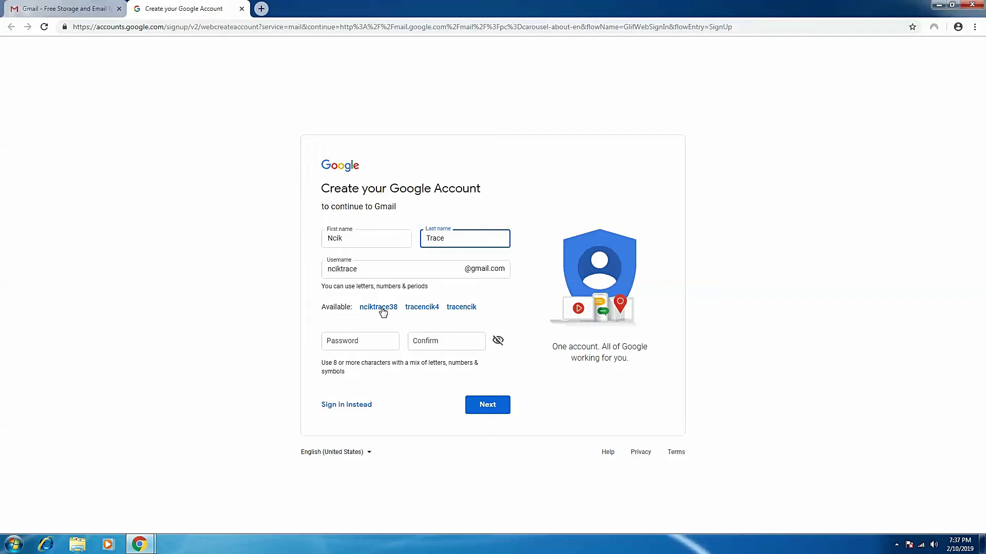
click(382, 308)
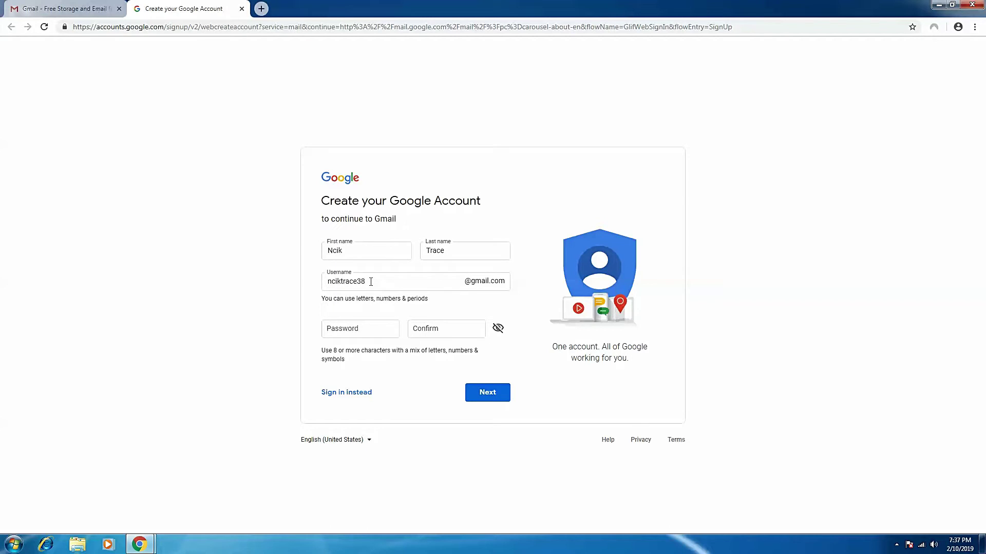
Enter the account password and its confirmation, then submit the form.
click(375, 330)
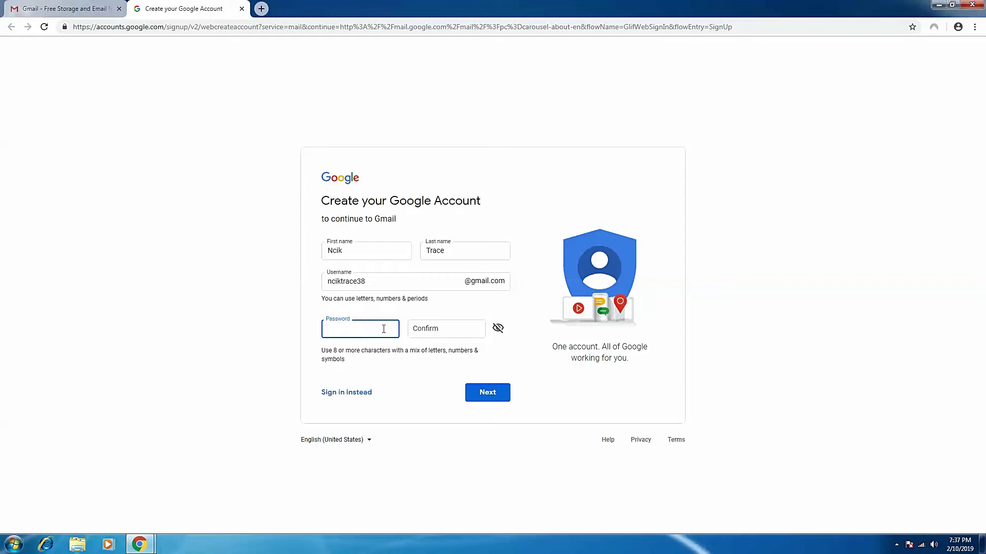
text(*************)
click(424, 332)
text(************)
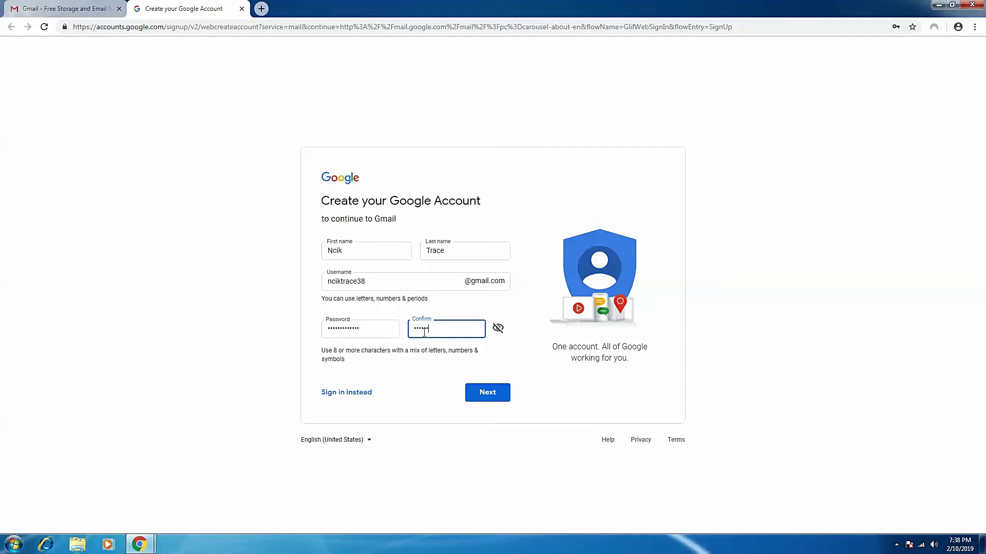
text(*****)
click(489, 397)
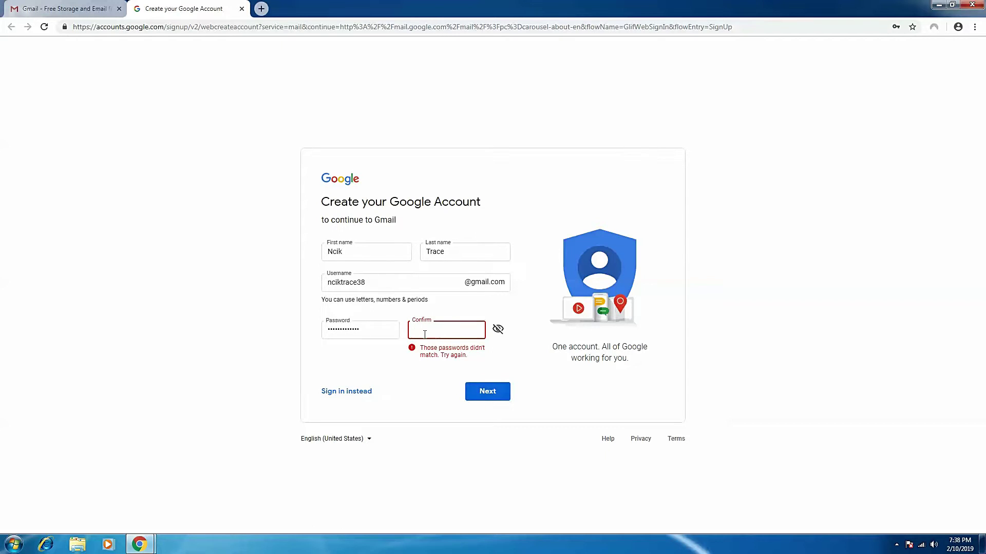
After the mismatch warning, retype the password and confirmation and resubmit.
drag(376, 330, 319, 327)
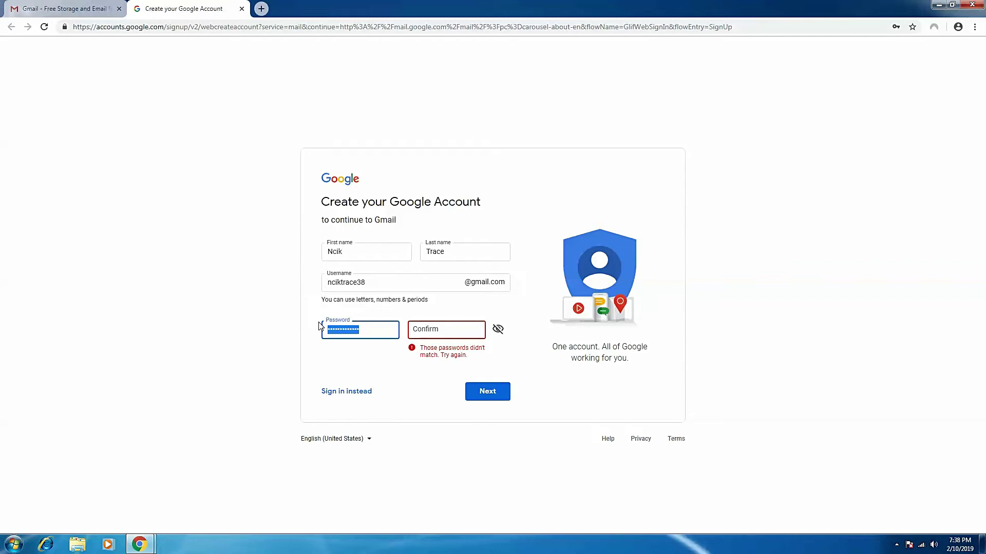
text(••••••••)
key(BackSpace)
key(BackSpace)
key(BackSpace)
key(BackSpace)
text(•••••••••••)
click(413, 330)
text(•••••••••••)
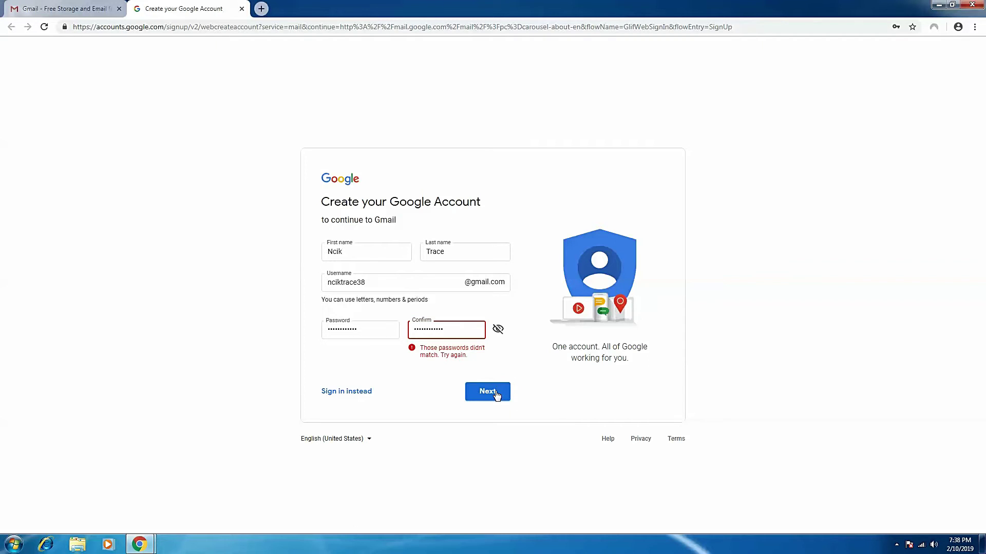
click(496, 395)
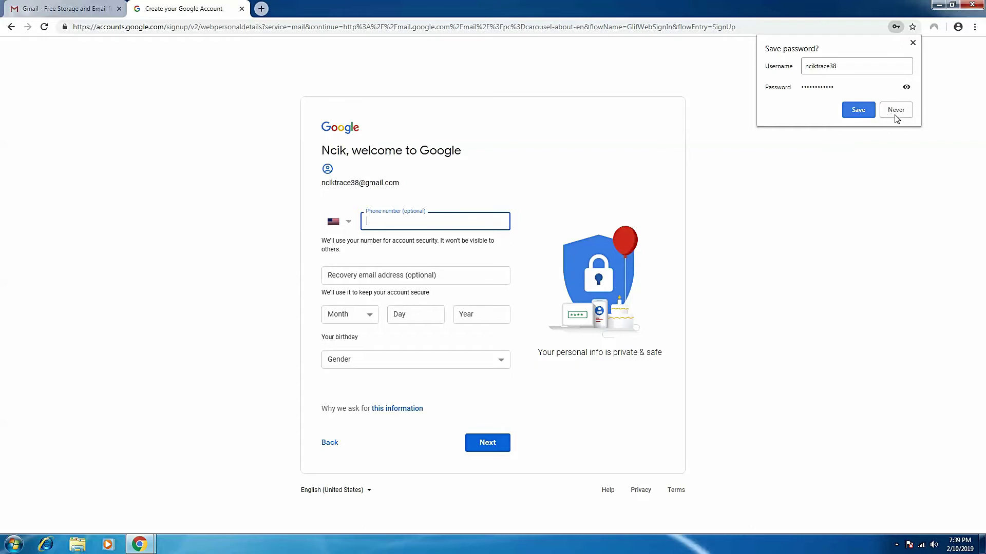
Decline saving the password in Chrome and leave the phone country code unchanged.
click(902, 113)
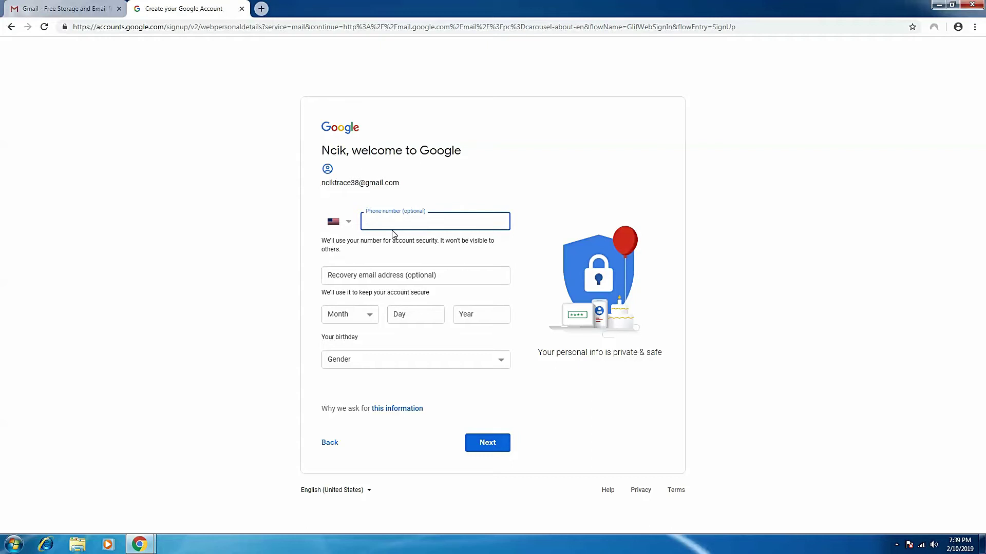
click(350, 227)
click(544, 107)
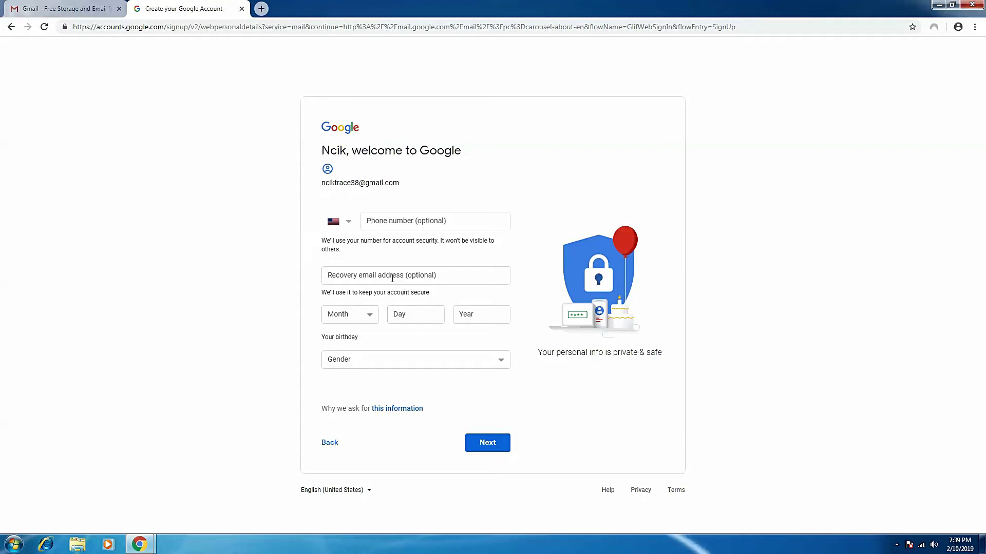
click(369, 318)
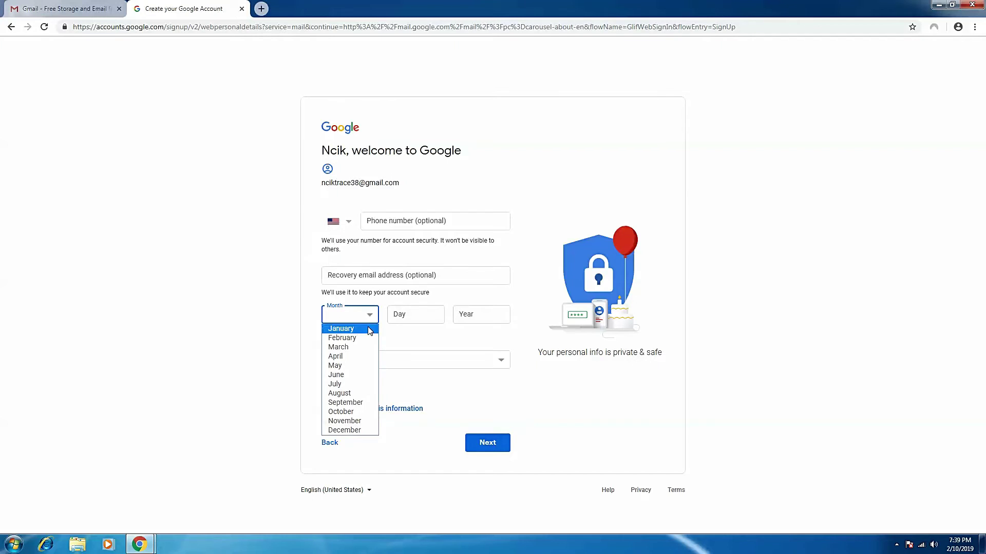
click(367, 334)
click(424, 315)
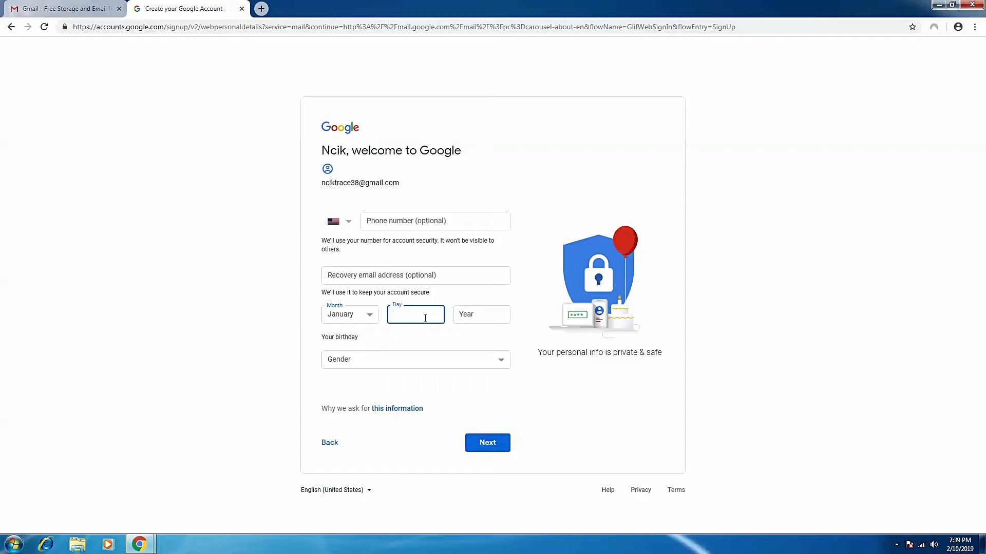
click(479, 313)
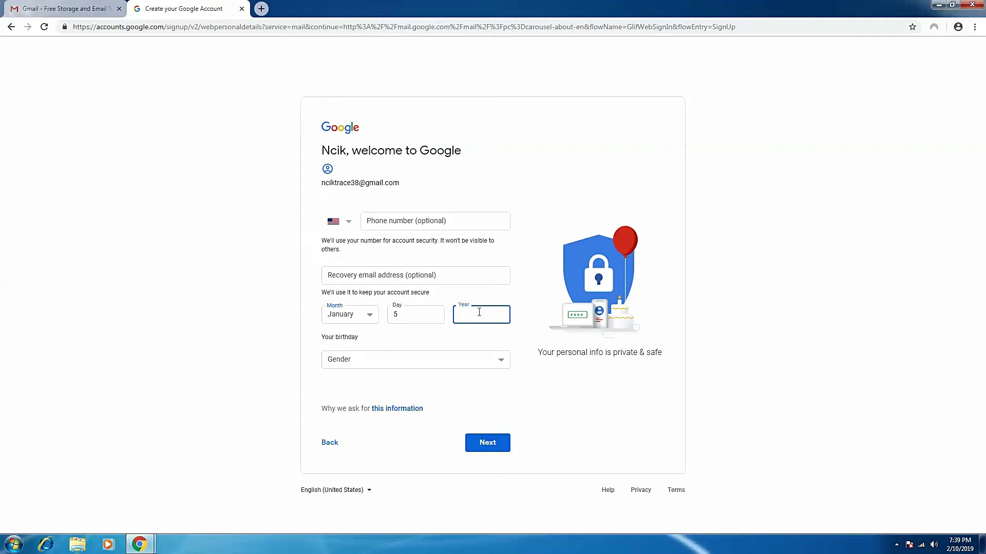
text(11)
text(977)
click(497, 362)
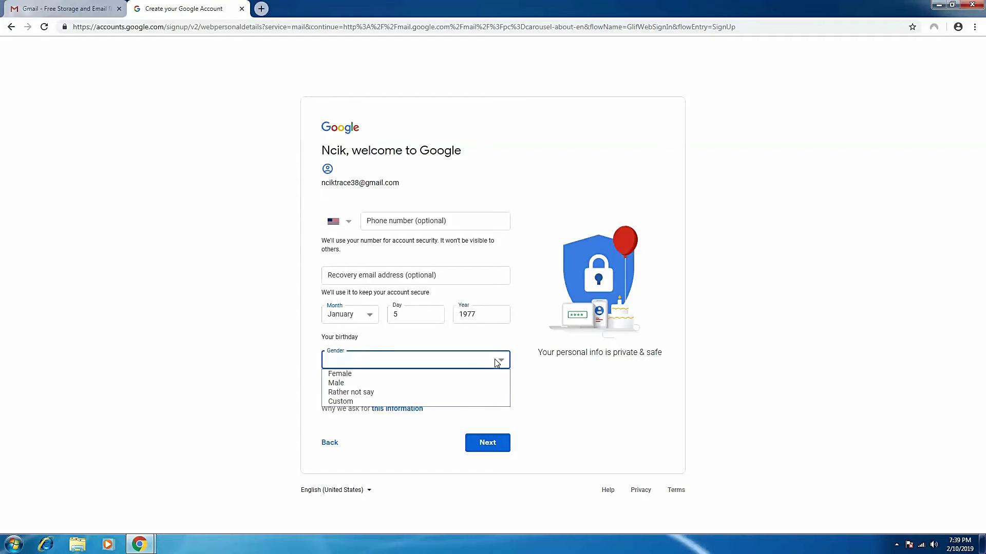
click(494, 387)
click(495, 443)
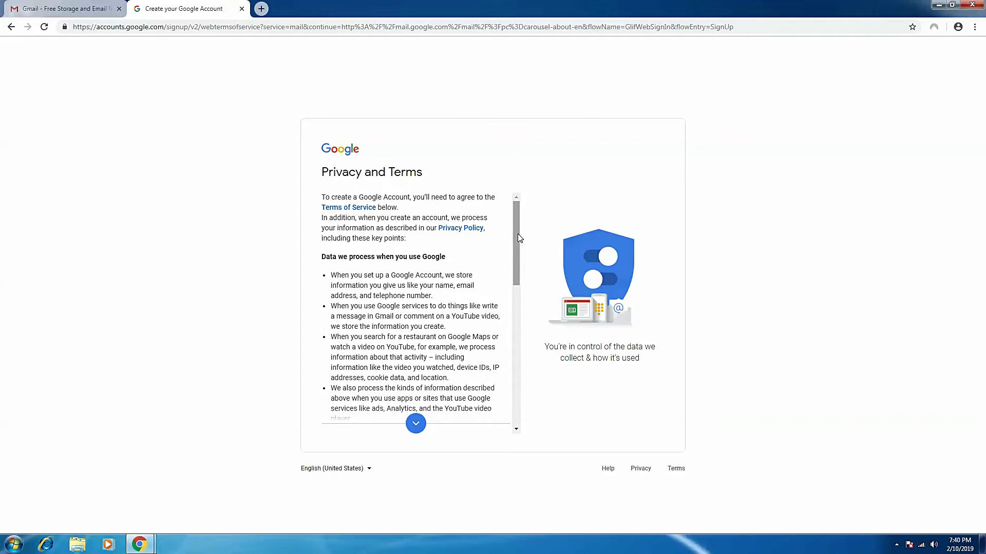
Scroll to the end of the Privacy and Terms text and choose I agree.
drag(519, 236, 519, 247)
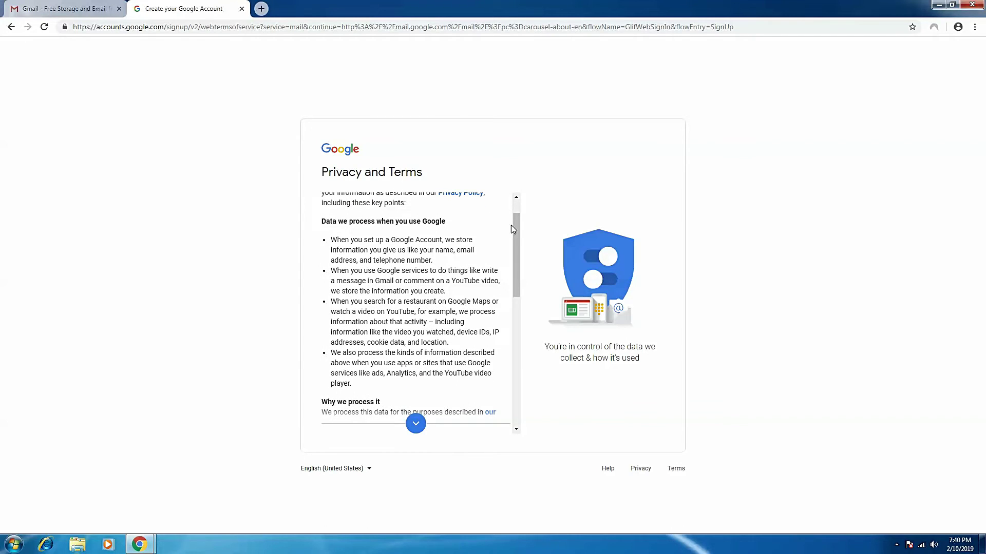
drag(514, 224, 519, 373)
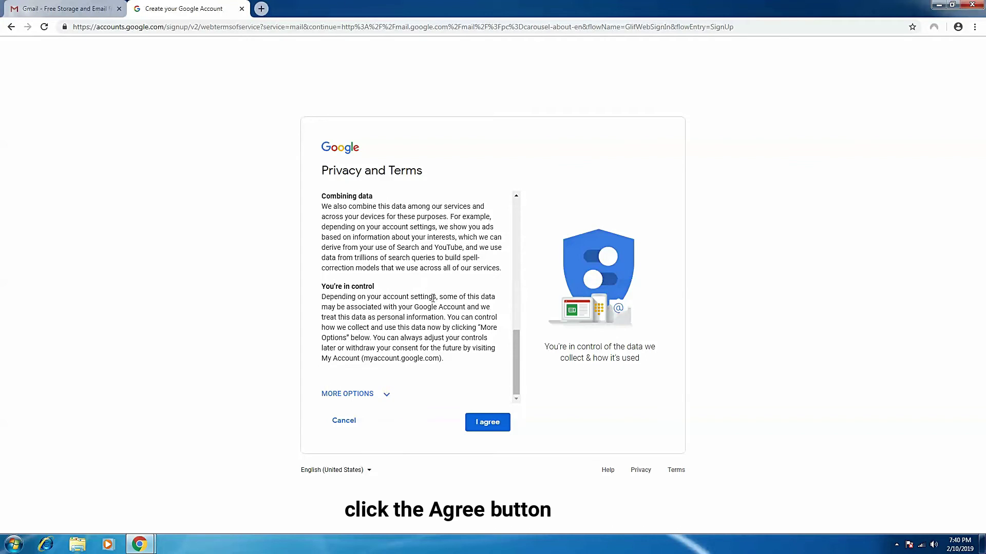
click(481, 433)
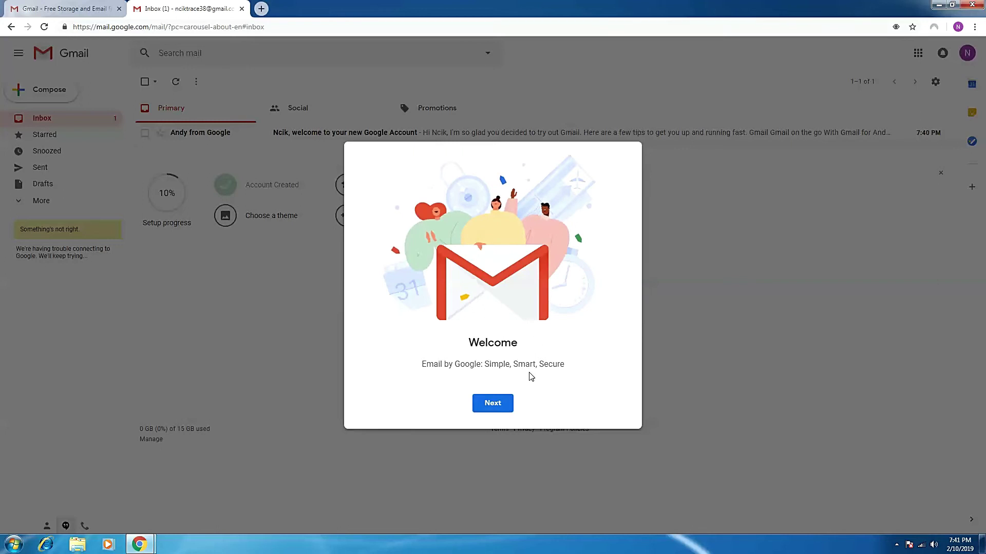
Advance past the Welcome dialog's first screen once the inbox loads.
click(494, 406)
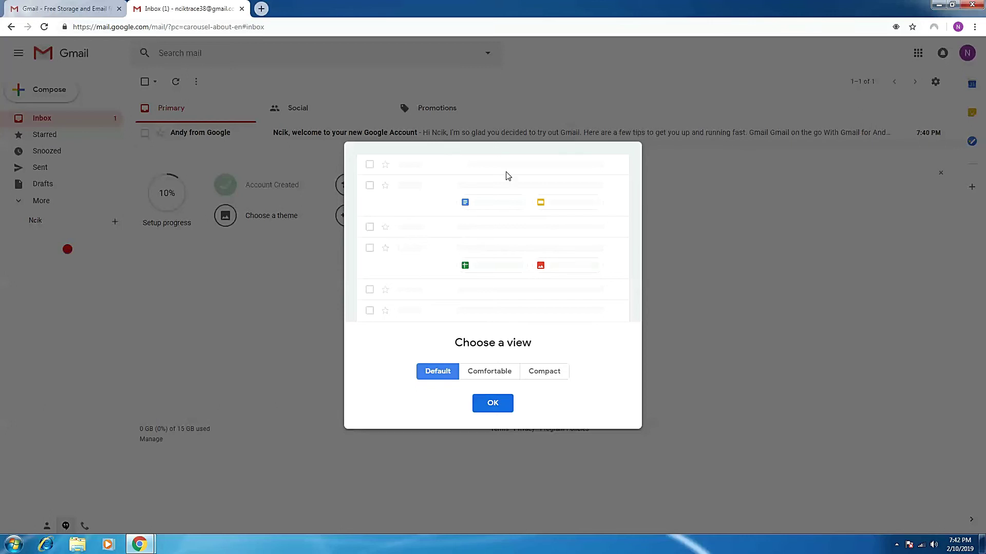
Preview Comfortable and Compact densities, then keep Default and close the welcome setup.
click(497, 378)
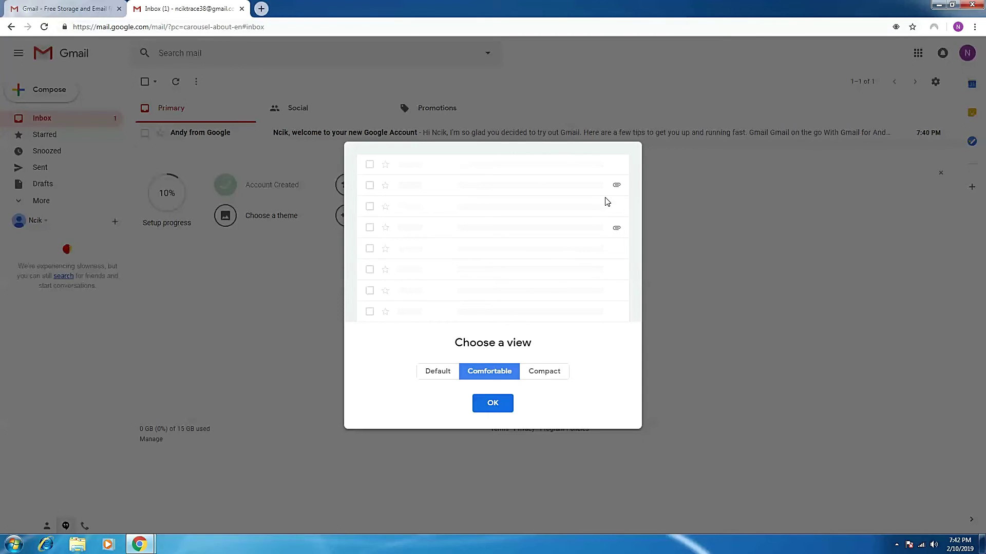
click(547, 378)
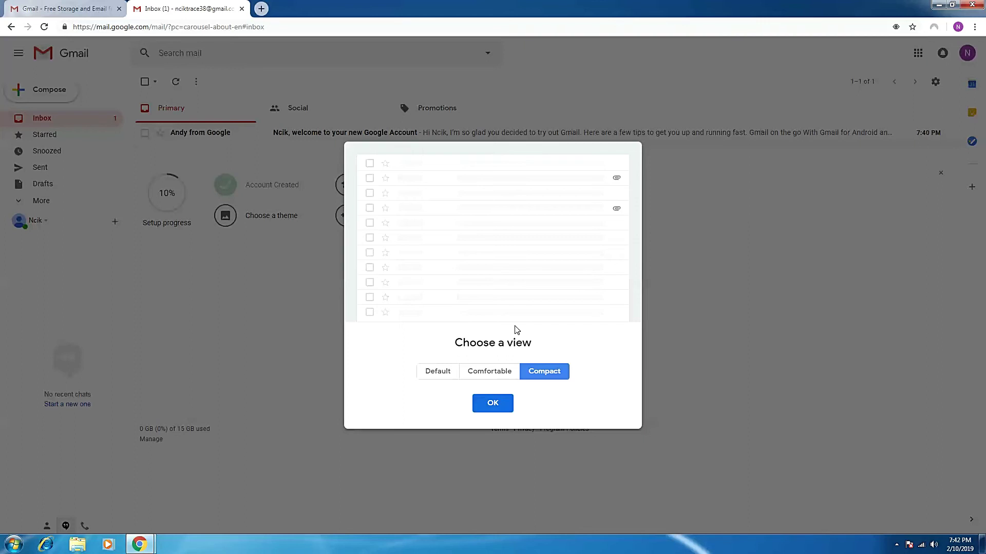
click(441, 377)
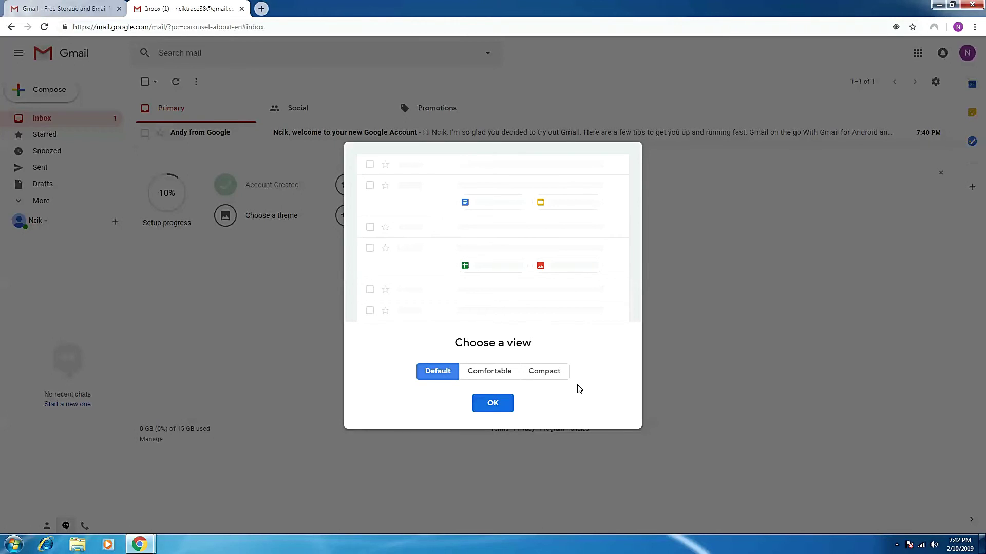
click(493, 405)
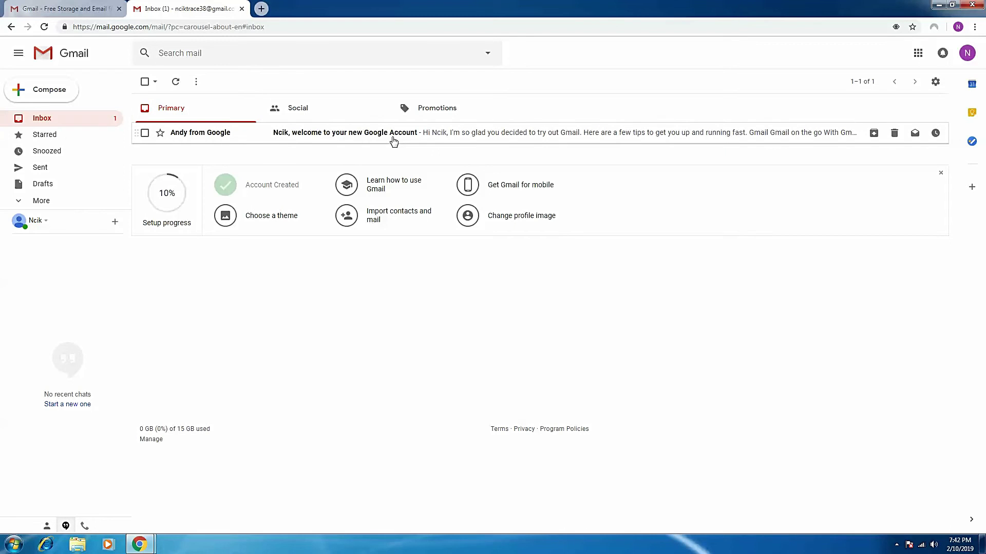
Expand More in the sidebar to list Important, Chats, All Mail, Spam and Trash.
mouse_move(212, 137)
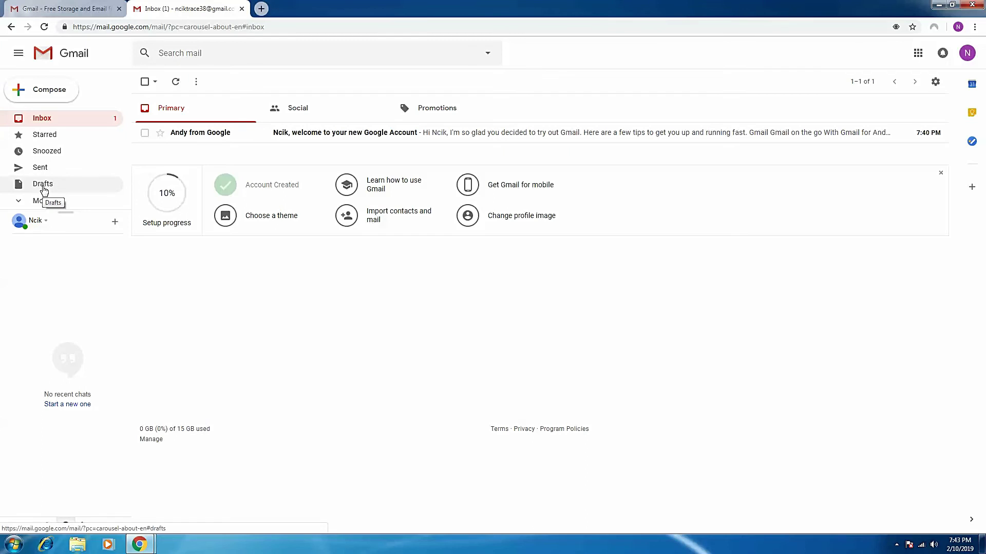
click(31, 201)
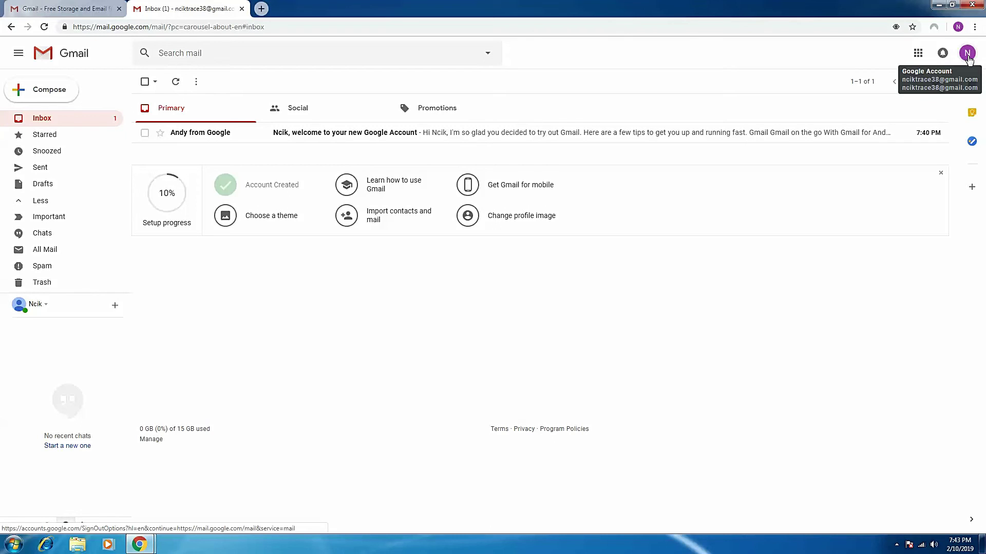
Sign out of the new account from the profile avatar's account menu.
click(968, 57)
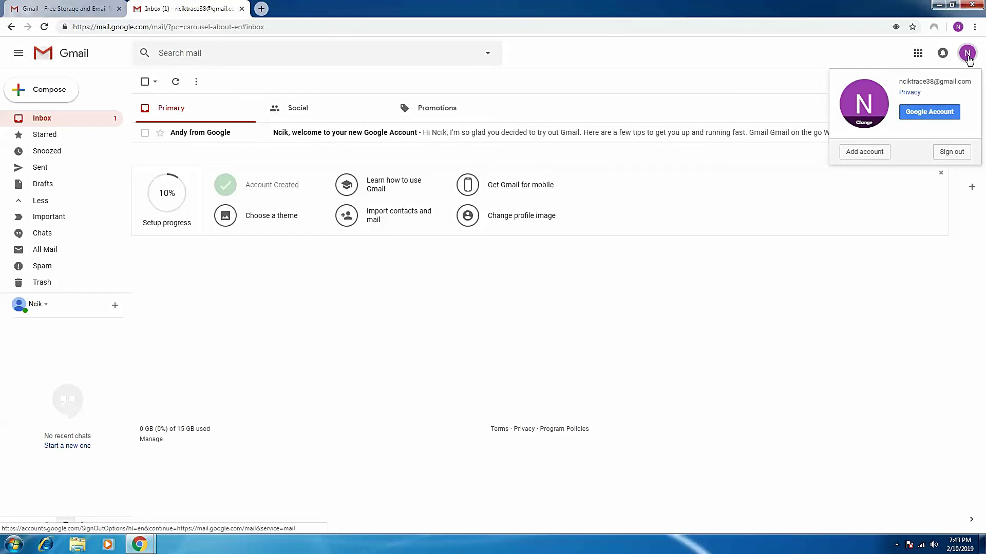
click(952, 152)
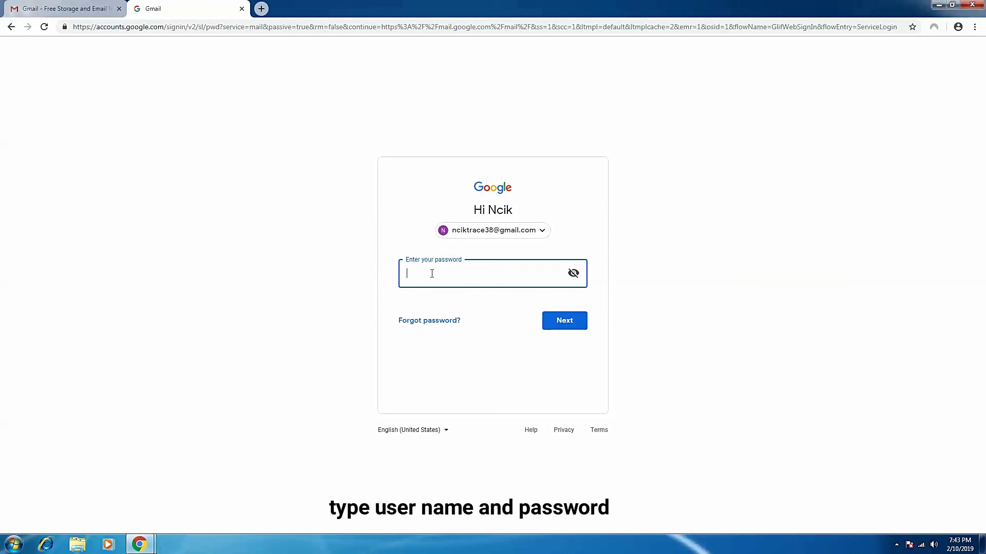
Sign back in by entering the account password and submitting it.
text(••••••••)
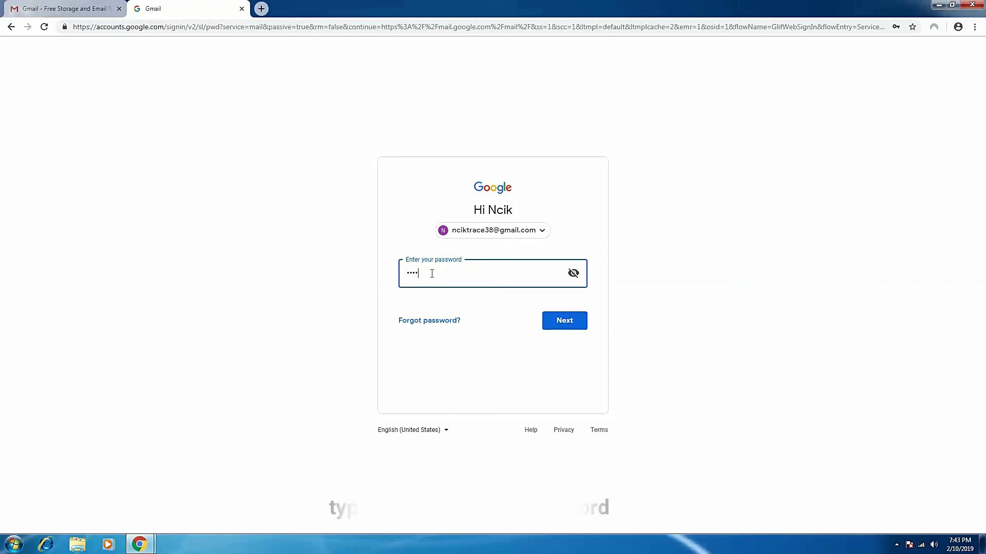
text(•••)
click(576, 325)
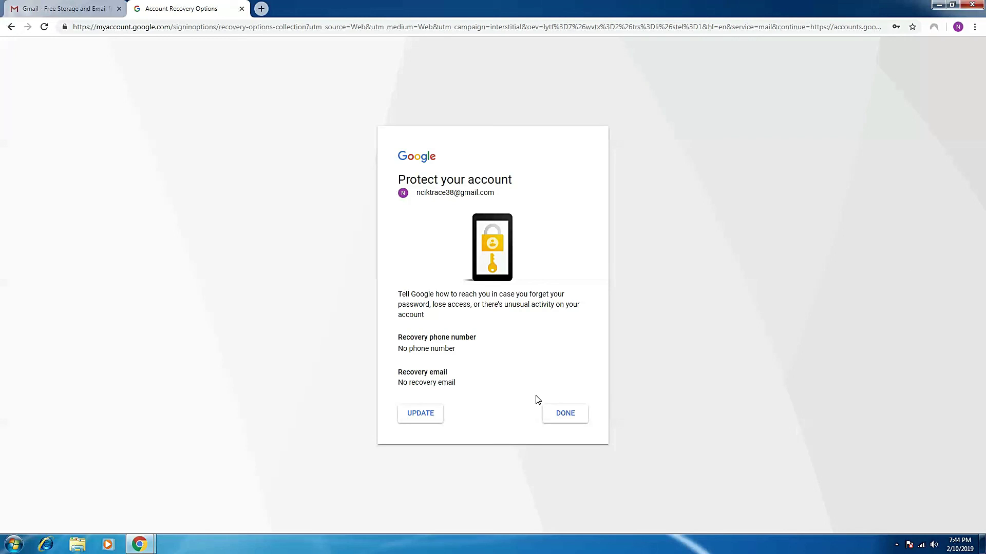
Choose DONE on Protect your account without adding a recovery phone or email.
click(565, 421)
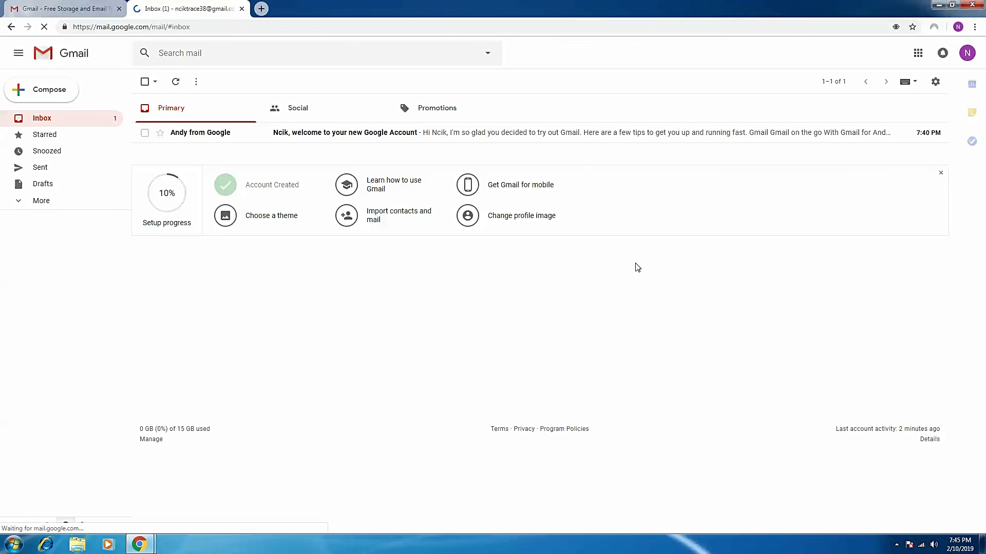
Sign out of the new account from the profile avatar menu.
click(969, 54)
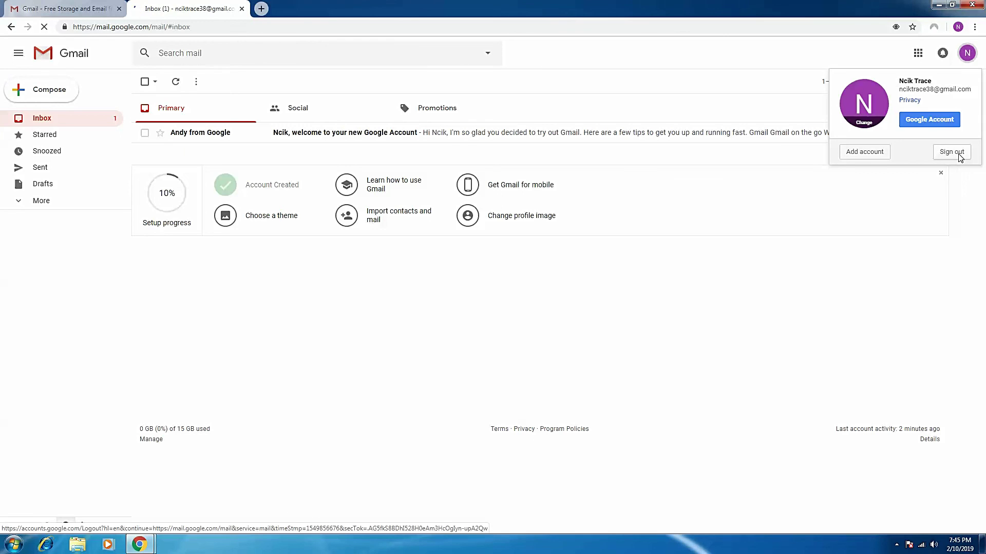
click(951, 152)
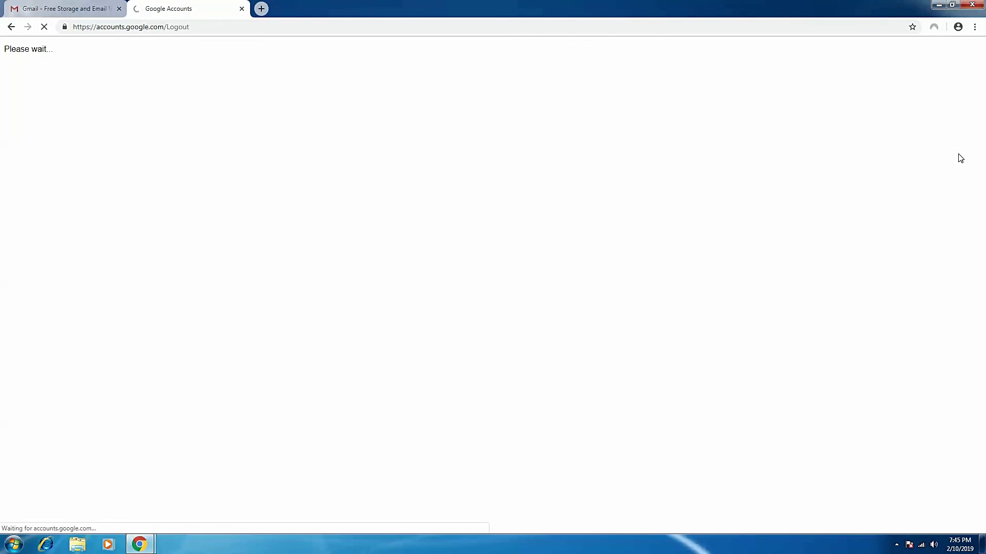